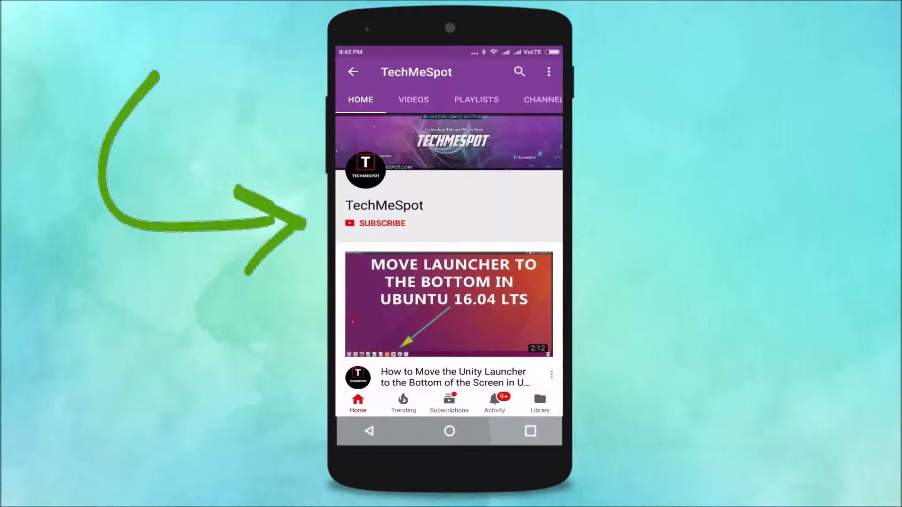
- Minimize Notepad to reveal the mirrored phone and launch the Play Store
click(383, 223)
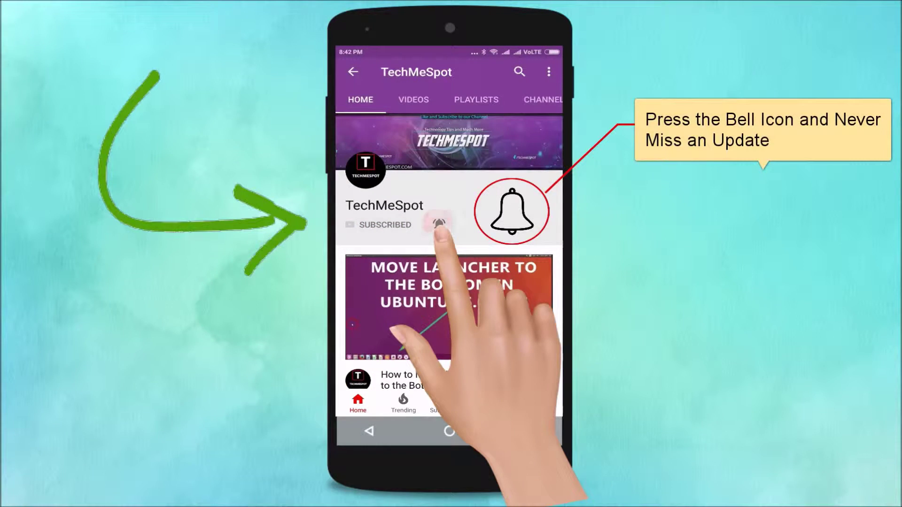
click(439, 224)
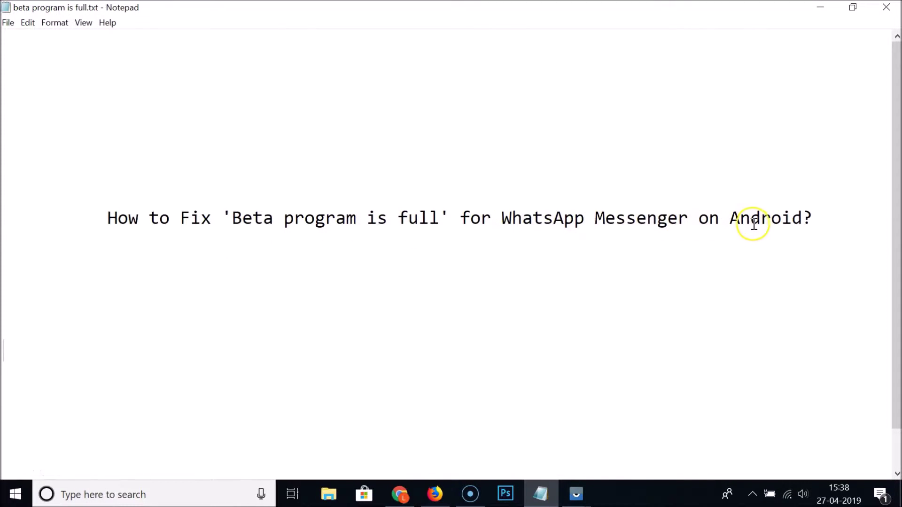
click(821, 7)
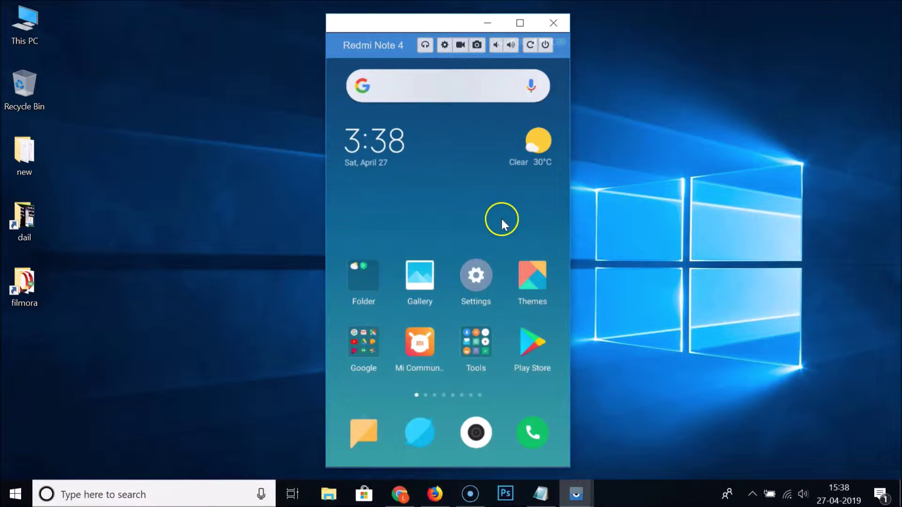
click(535, 351)
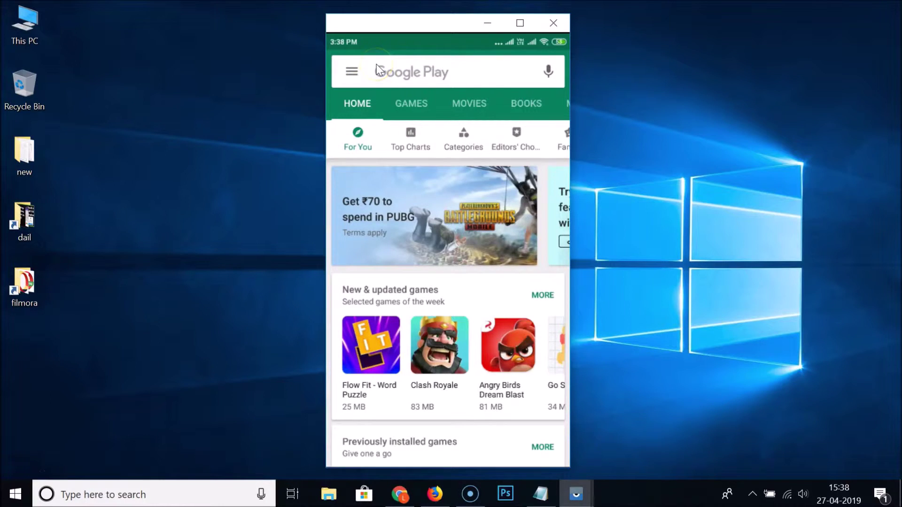
- Search the Play Store for 'wha' and open the WhatsApp Messenger app page
click(379, 71)
text(wha)
click(409, 104)
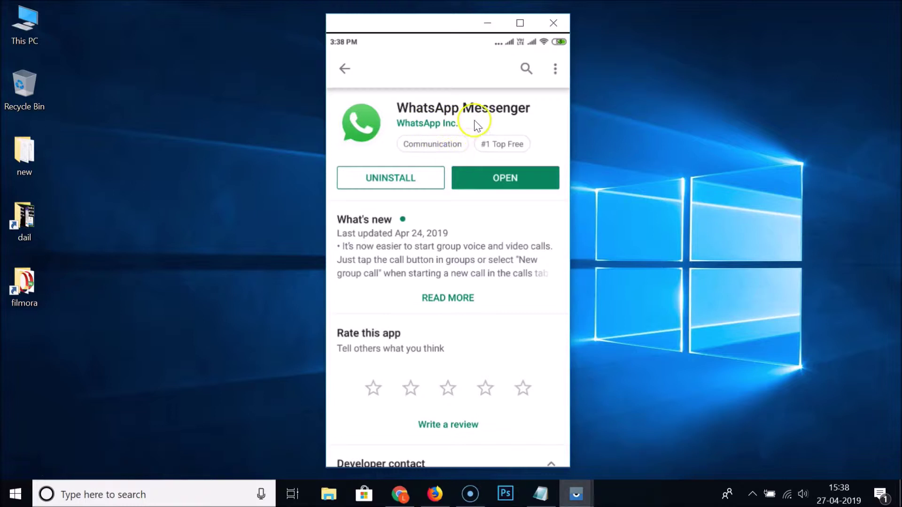
scroll(472, 214, down, 8)
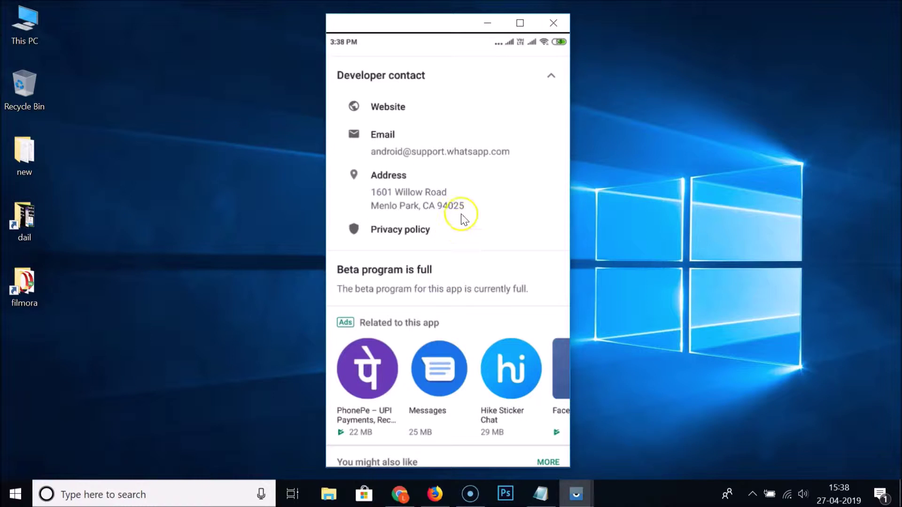
- Scroll back up the WhatsApp page, then bring the beta program notes in Notepad forward
scroll(461, 213, up, 10)
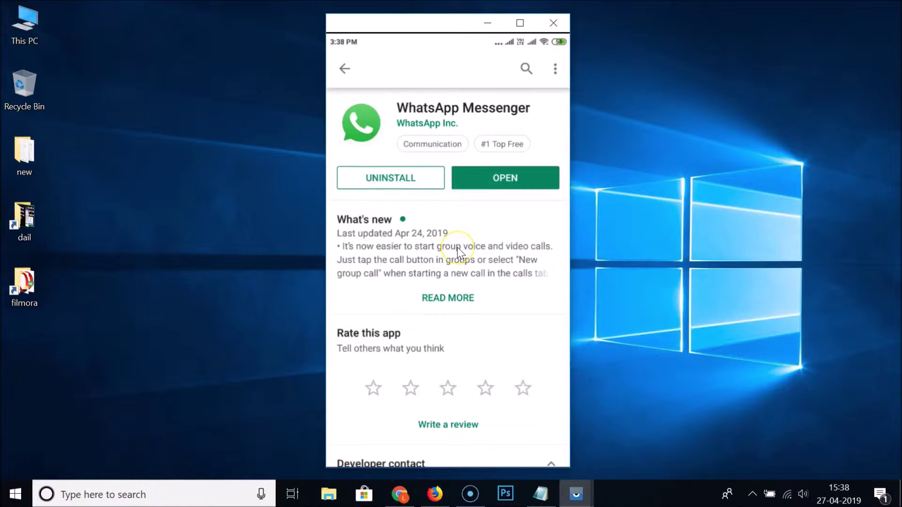
click(540, 493)
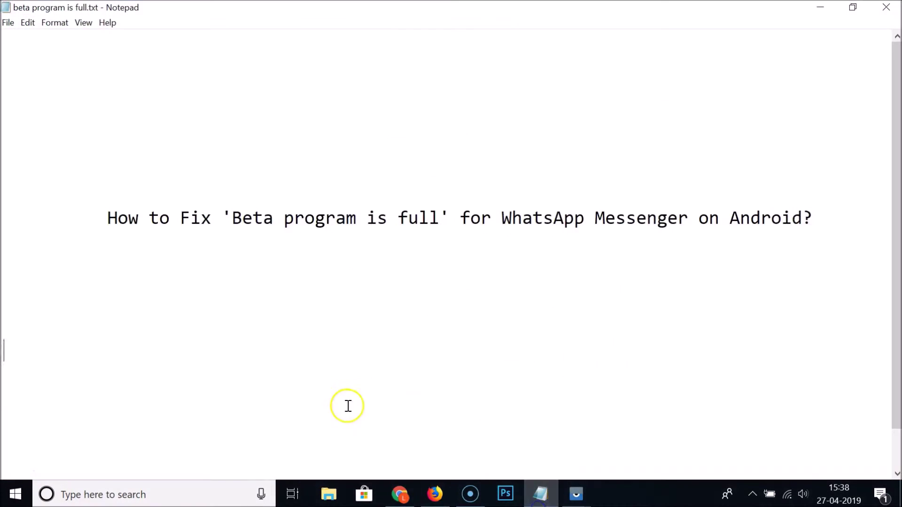
- Delete the blank lines above the testing URL in Notepad, then minimize Notepad
scroll(329, 397, down, 1)
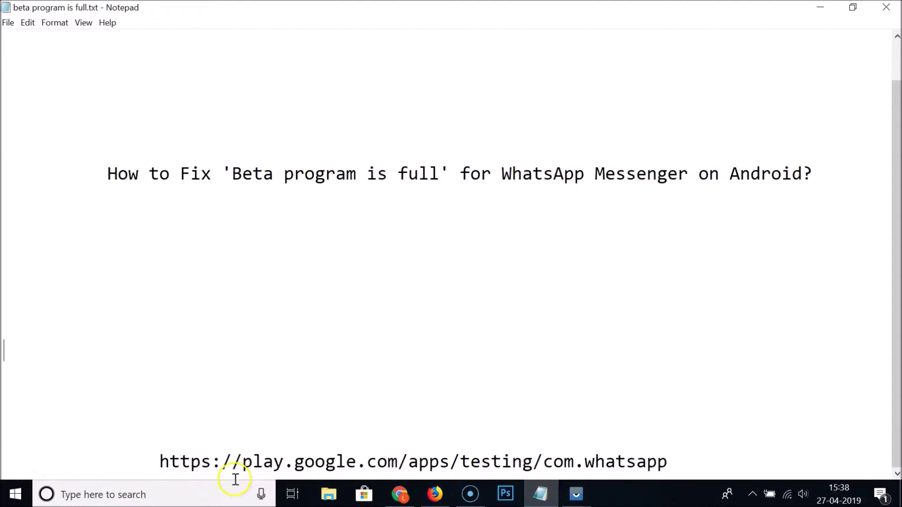
click(165, 415)
key(BackSpace)
key(BackSpace)
key(BackSpace)
key(BackSpace)
key(BackSpace)
key(BackSpace)
key(BackSpace)
key(BackSpace)
key(BackSpace)
key(BackSpace)
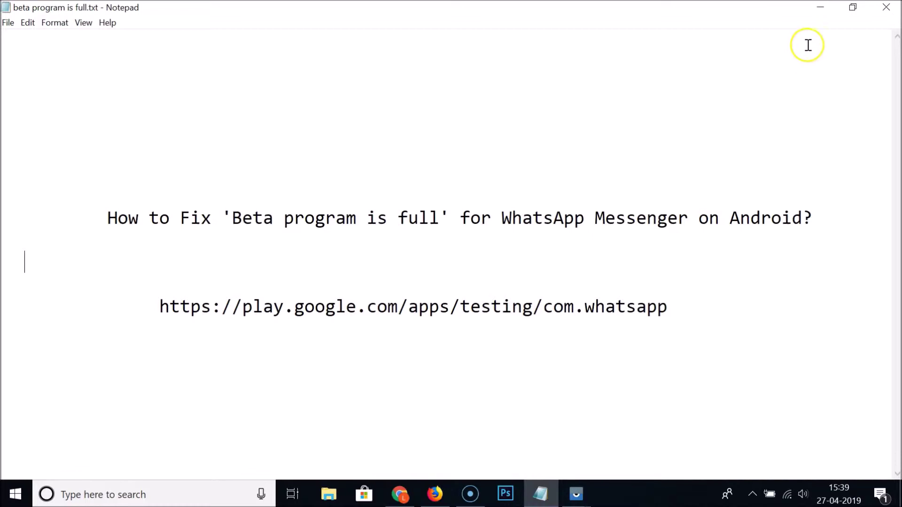
click(820, 7)
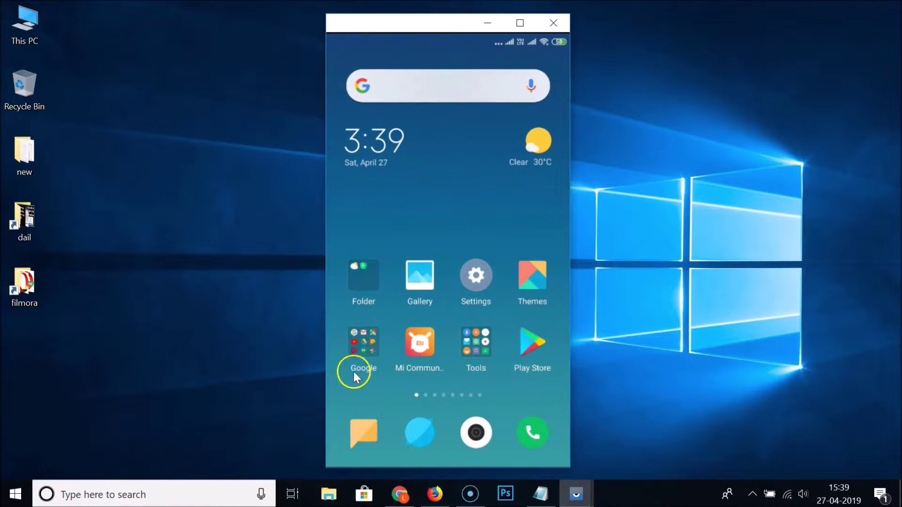
- Launch Chrome from the phone's Google folder and select its address bar
click(360, 348)
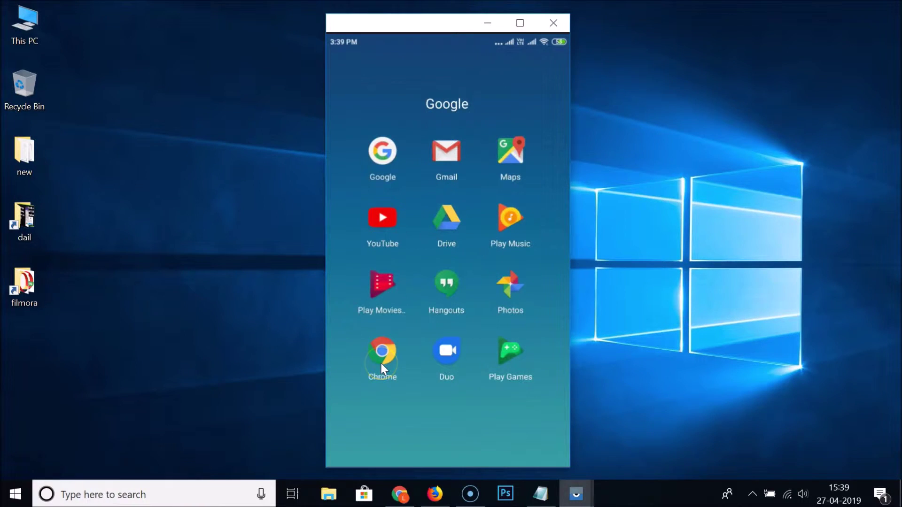
click(383, 367)
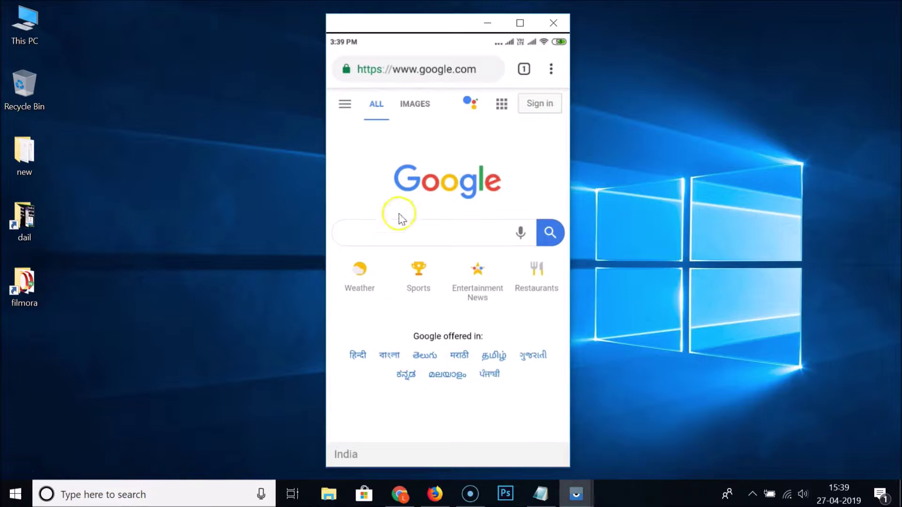
click(419, 75)
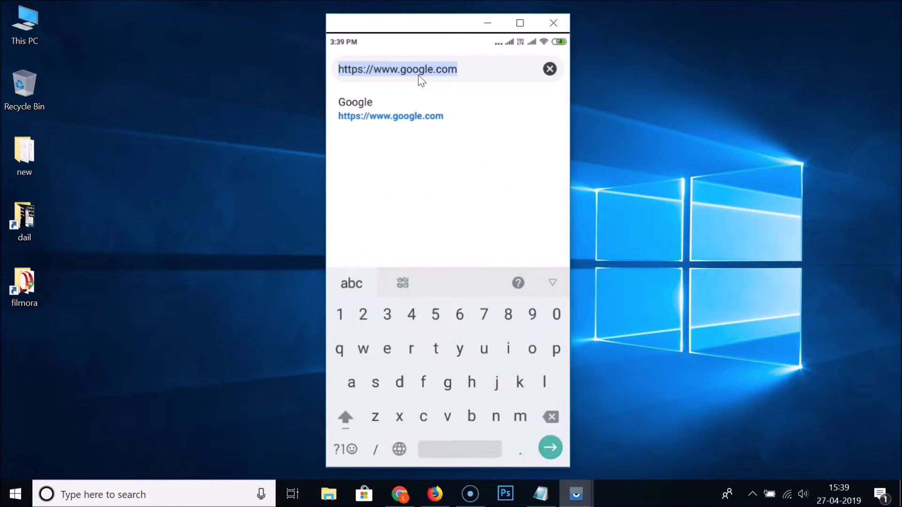
- Enter play.google.com/apps/testing/com.whatsapp in Chrome's address bar and load it
text(pl)
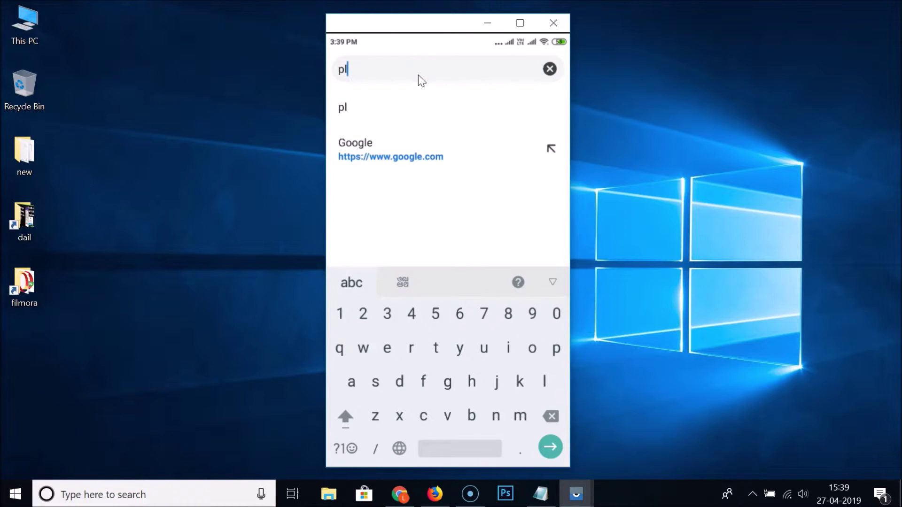
text(ay.go)
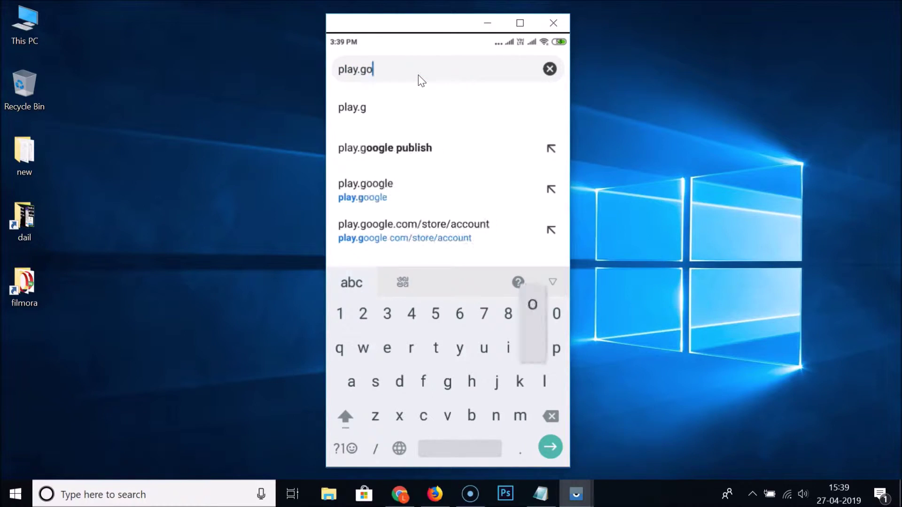
text(ogle)
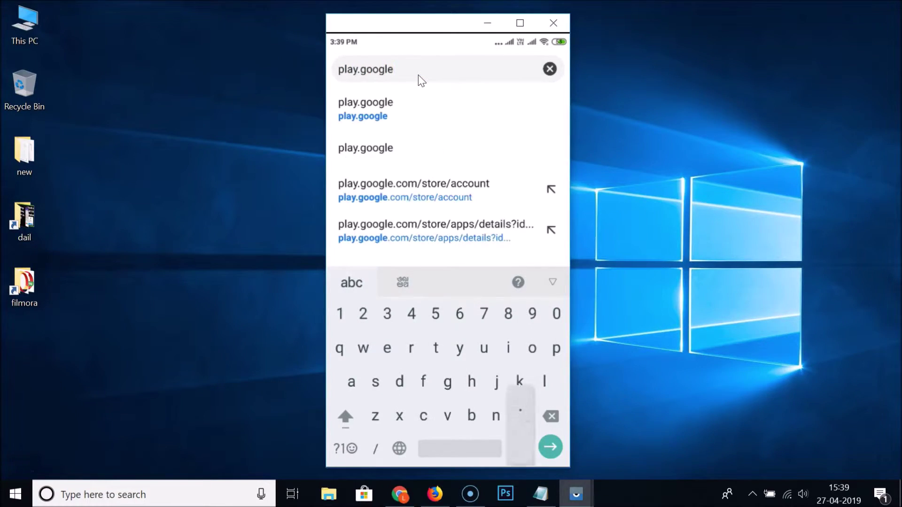
text(.com)
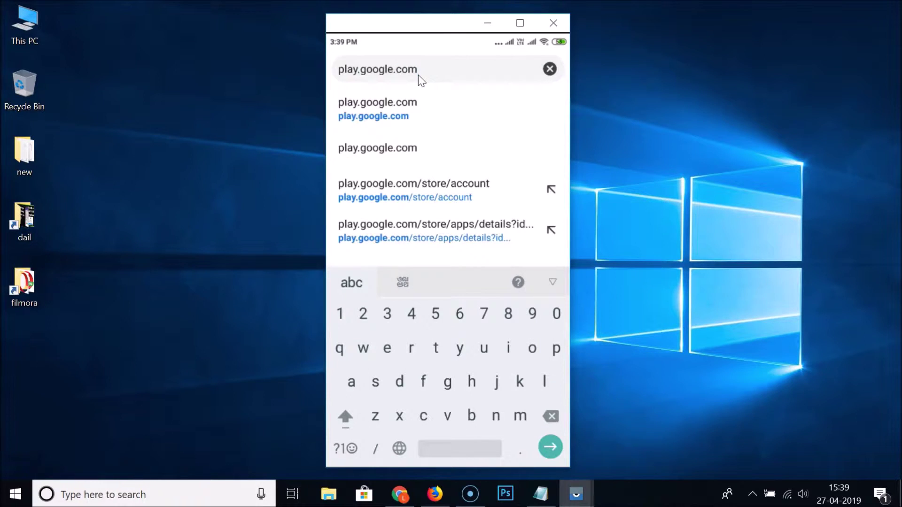
text(/aps)
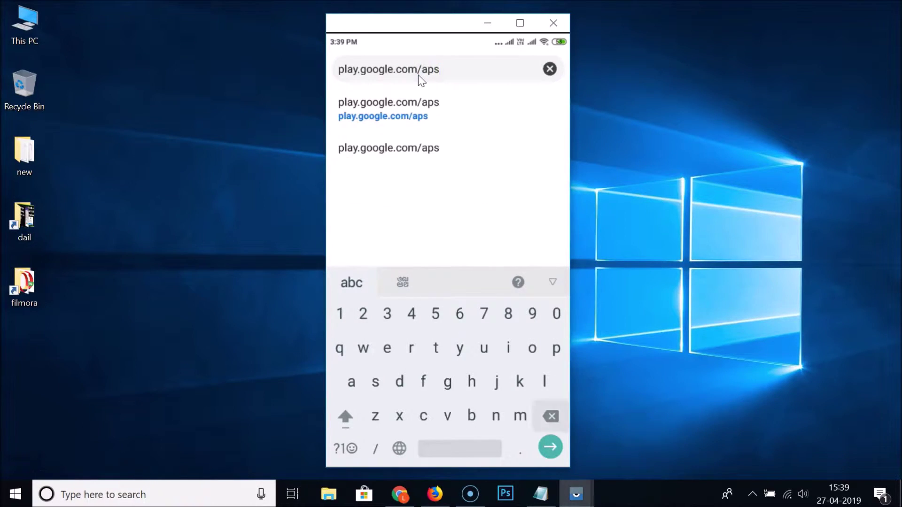
key(BackSpace)
text(p)
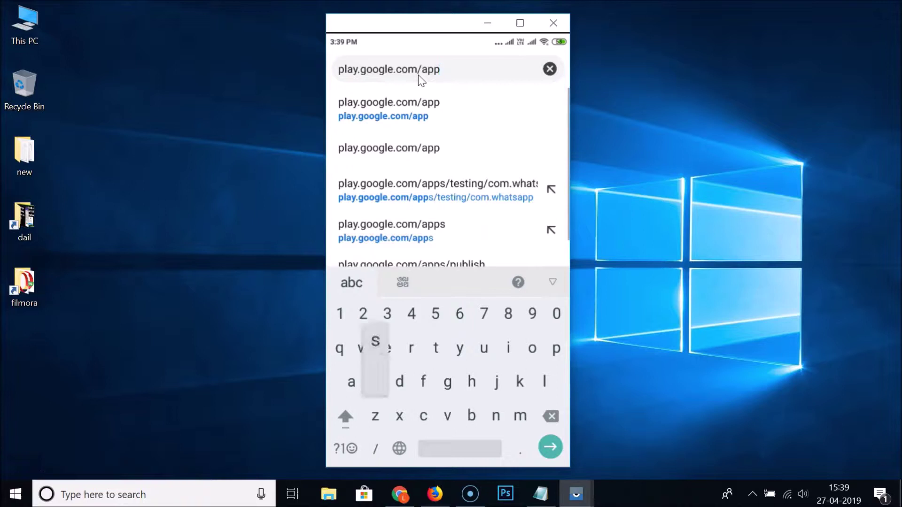
text(s/te)
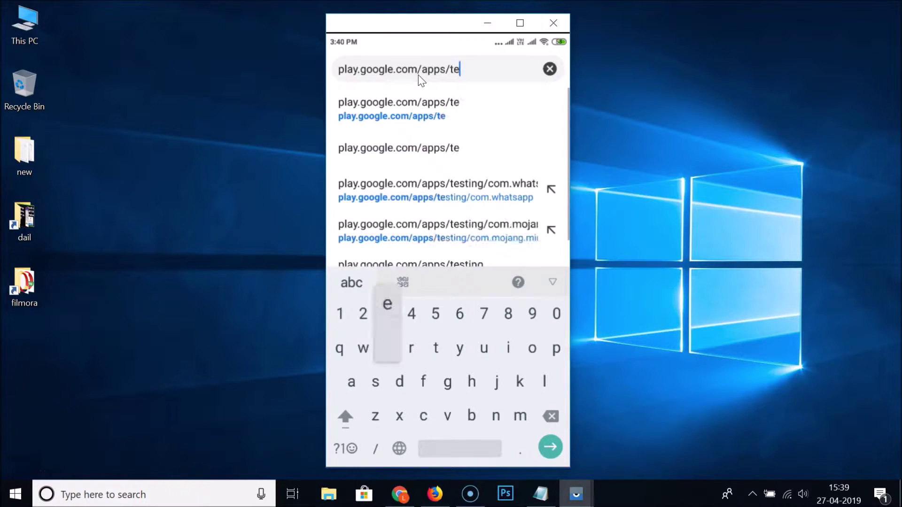
text(sting)
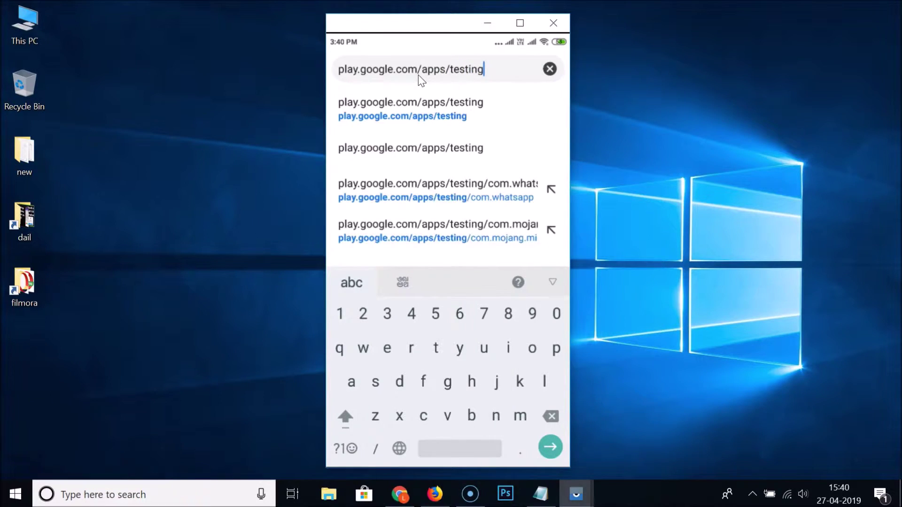
text(/co)
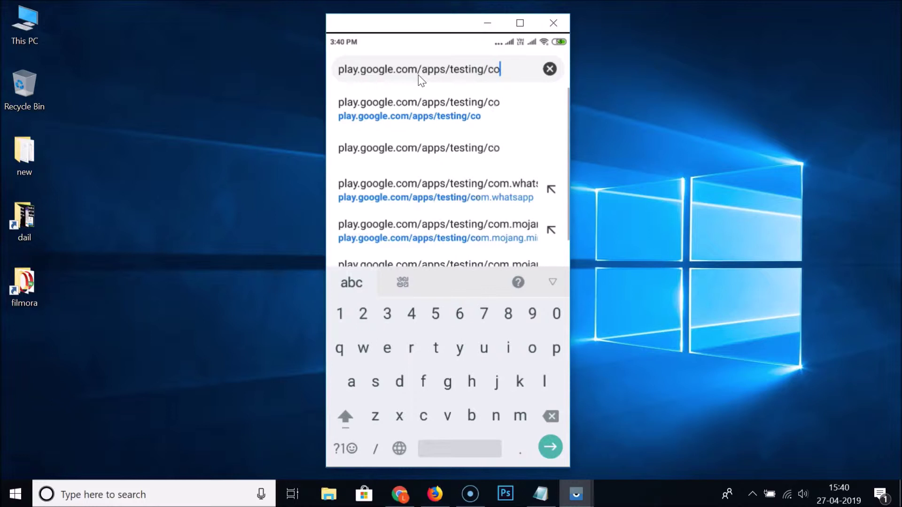
text(m.w)
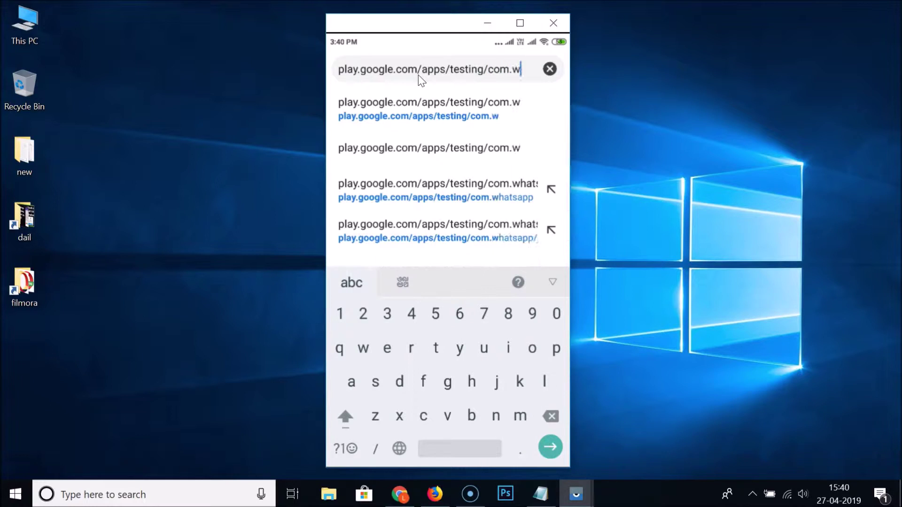
text(hatsapp)
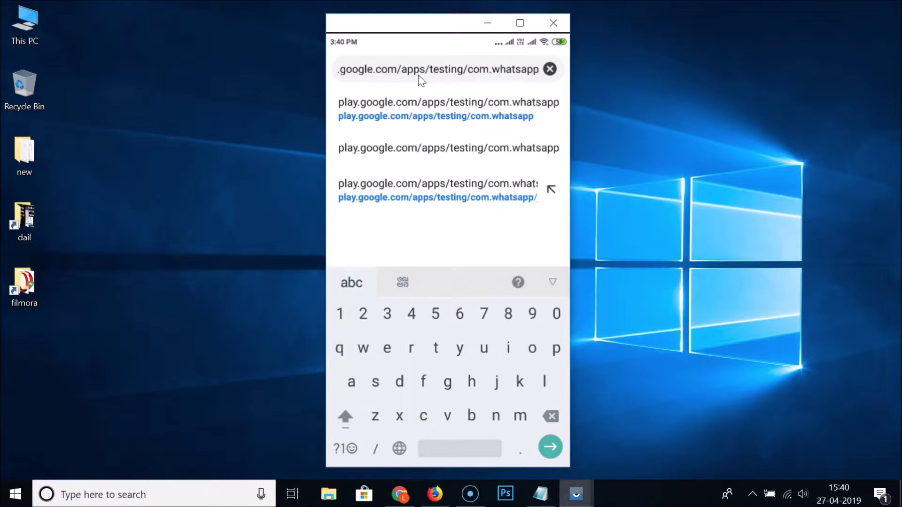
click(532, 341)
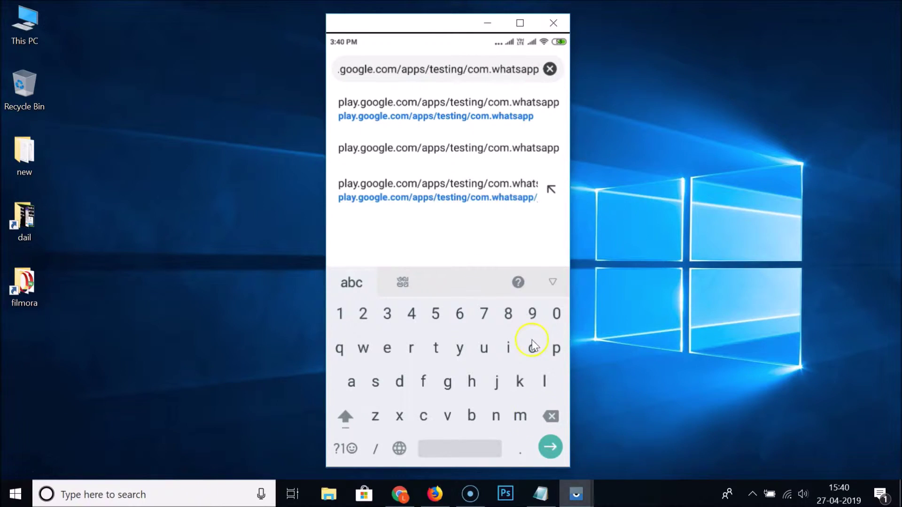
click(548, 449)
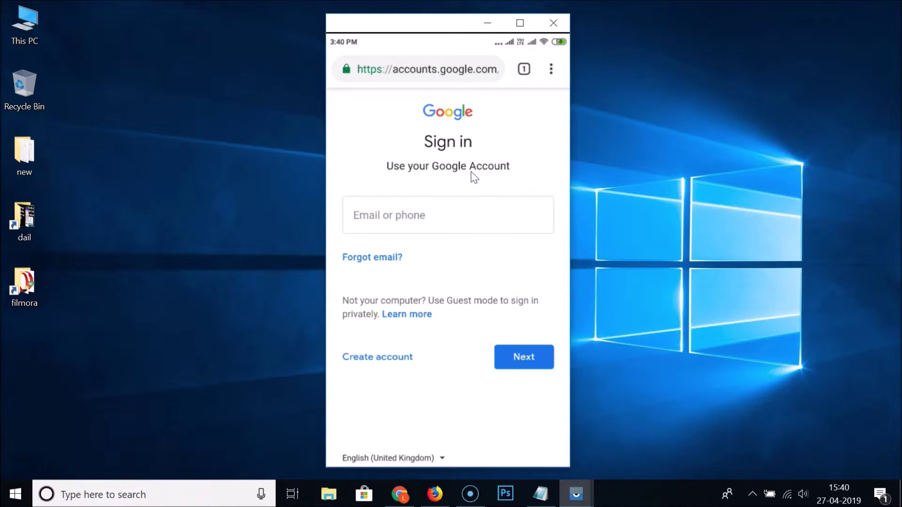
- Sign in to the Google account with its e-mail and password
click(444, 208)
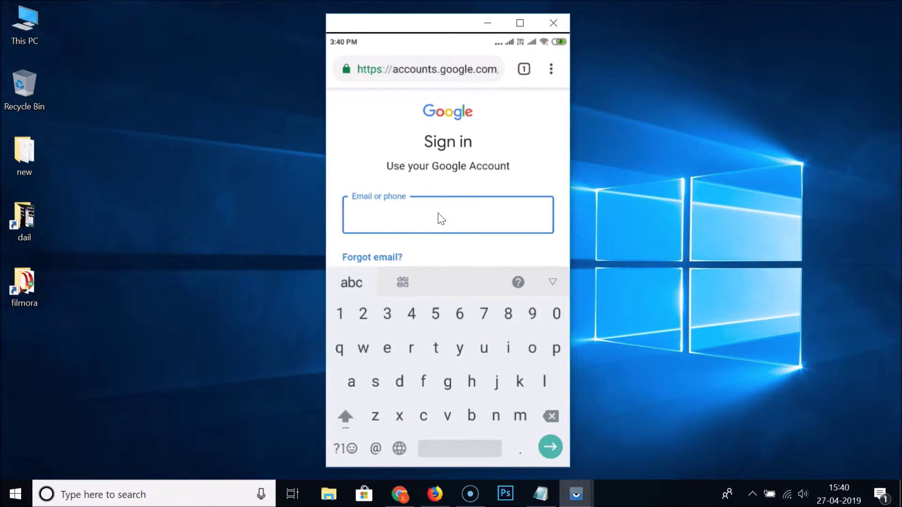
click(433, 215)
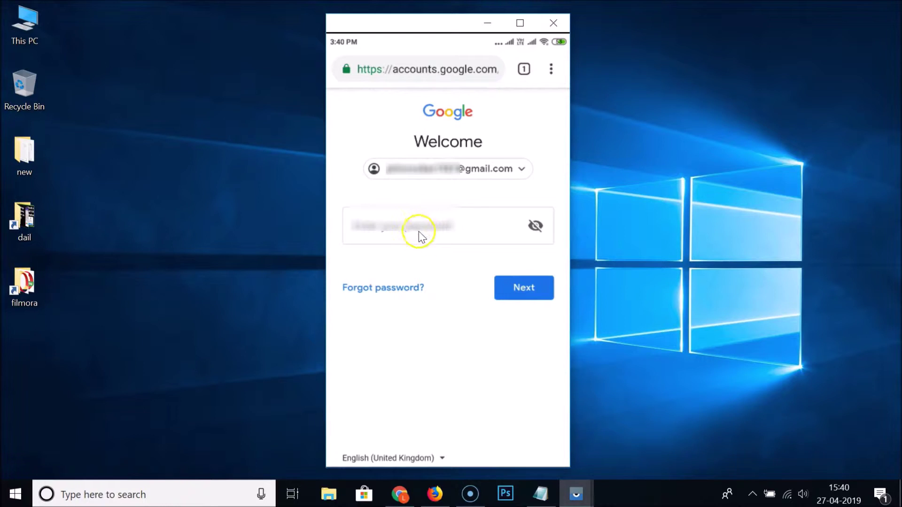
click(446, 226)
text(••••••••)
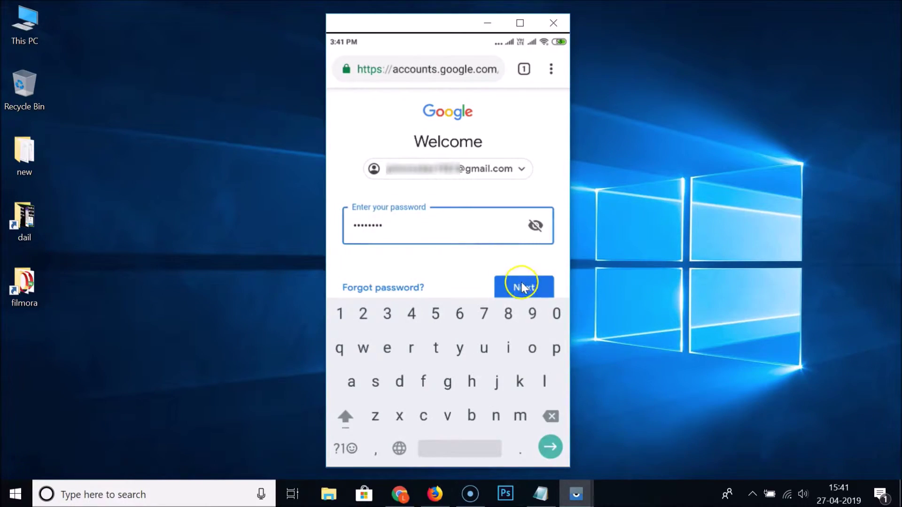
click(523, 287)
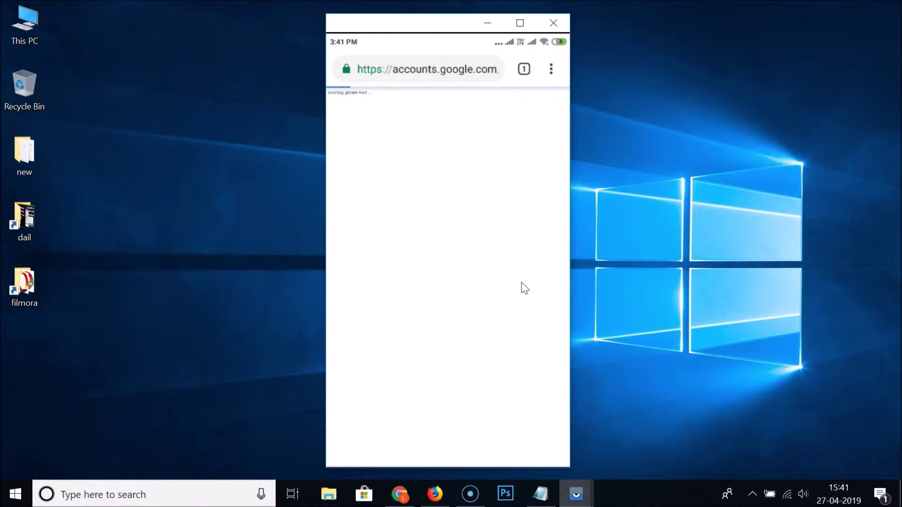
click(491, 291)
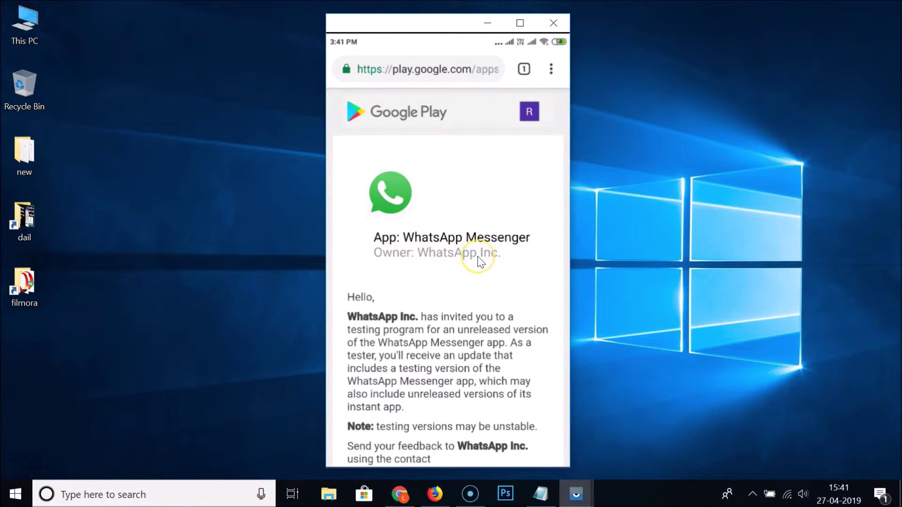
scroll(479, 261, down, 3)
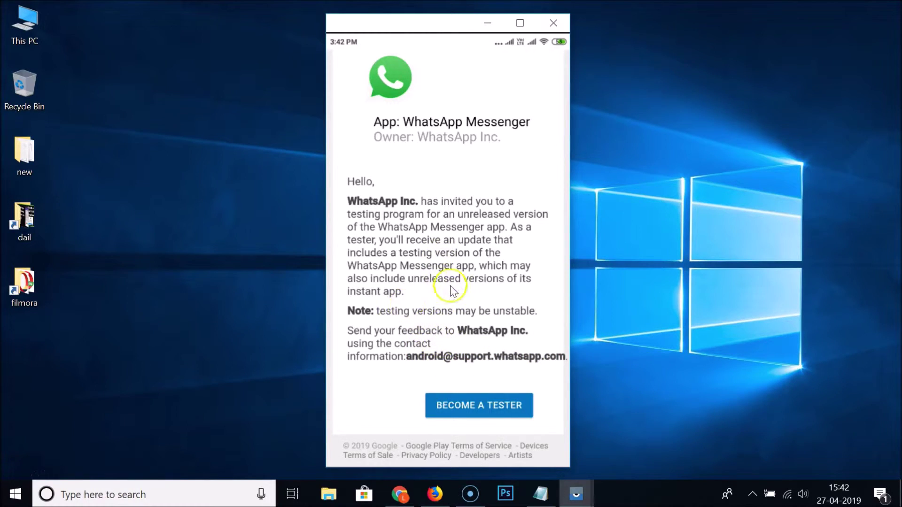
click(470, 410)
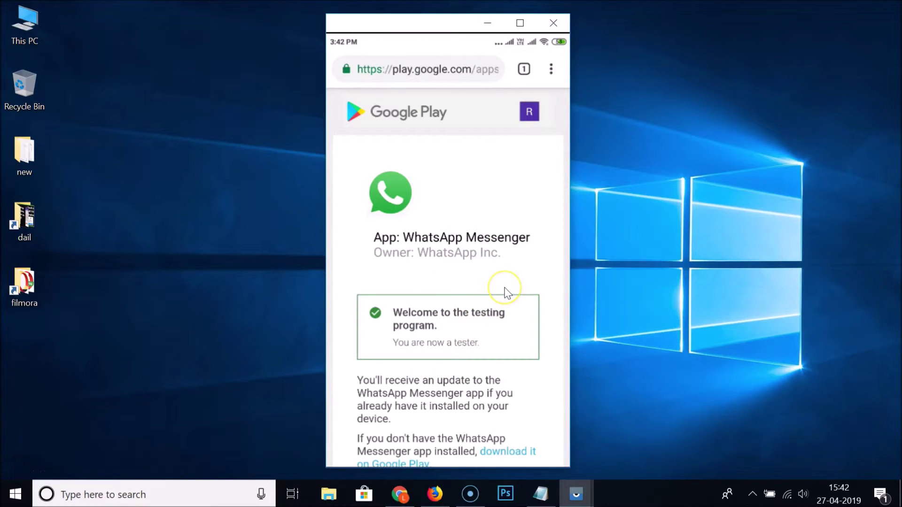
- Scroll through the WhatsApp testing page to review the tester confirmation
scroll(507, 293, down, 5)
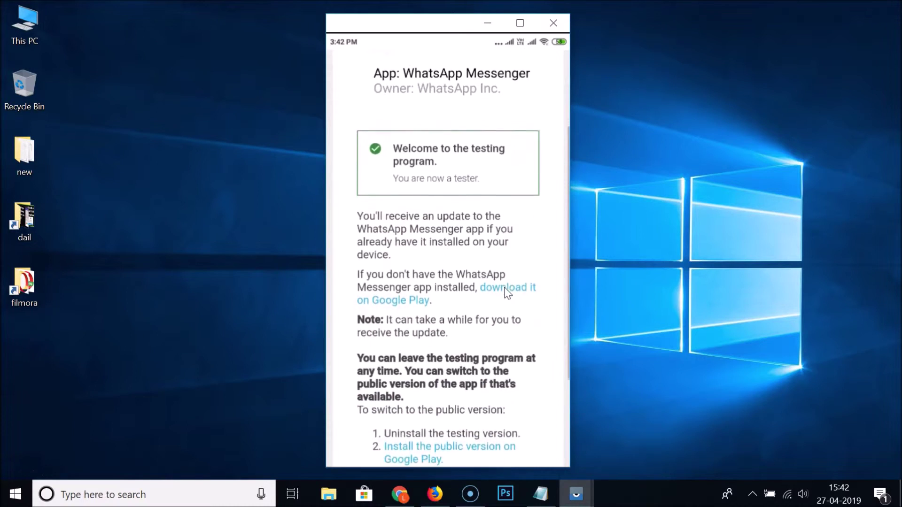
scroll(507, 294, down, 2)
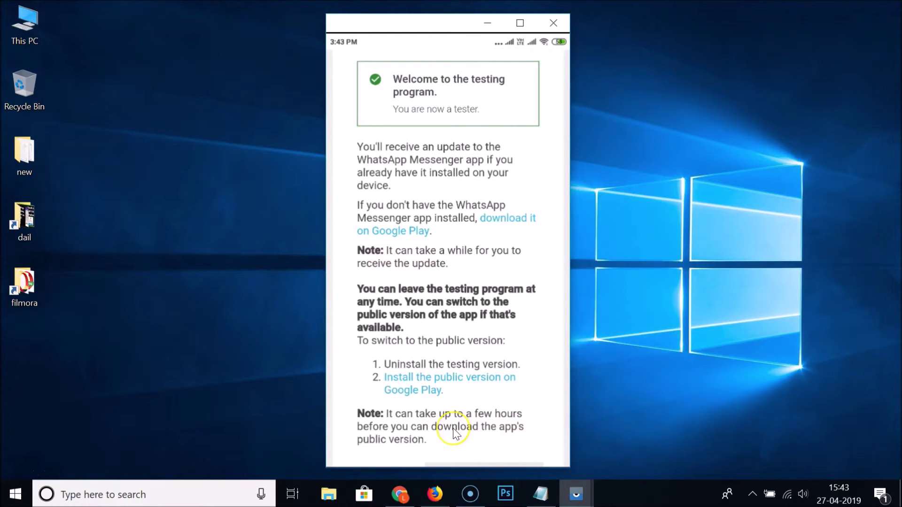
scroll(455, 434, down, 2)
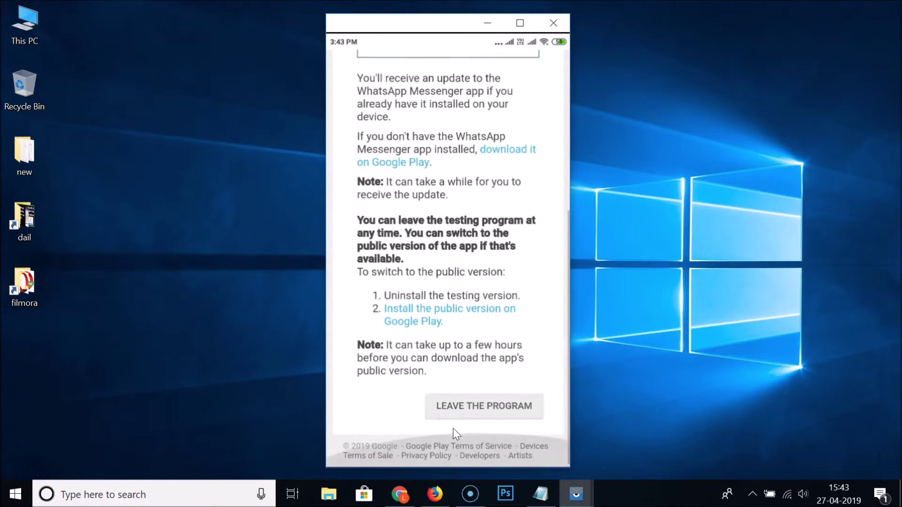
scroll(455, 434, up, 3)
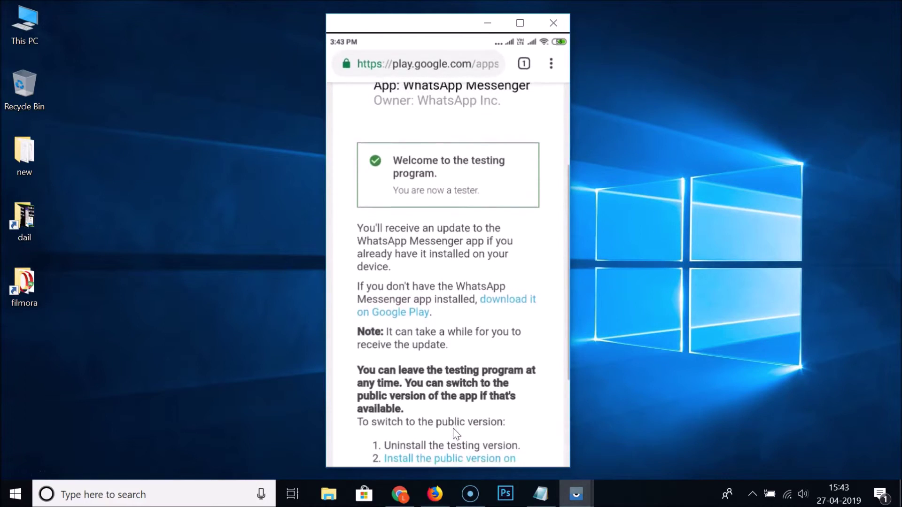
scroll(454, 430, down, 3)
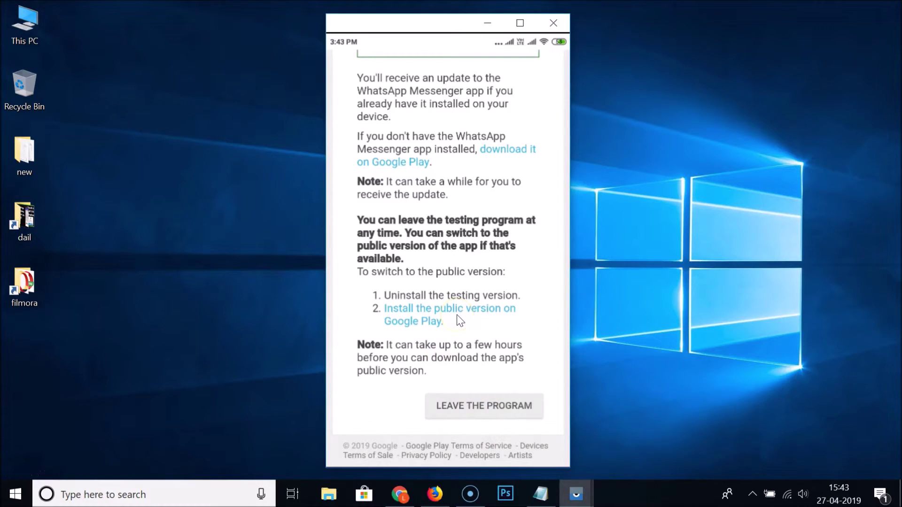
scroll(459, 321, up, 5)
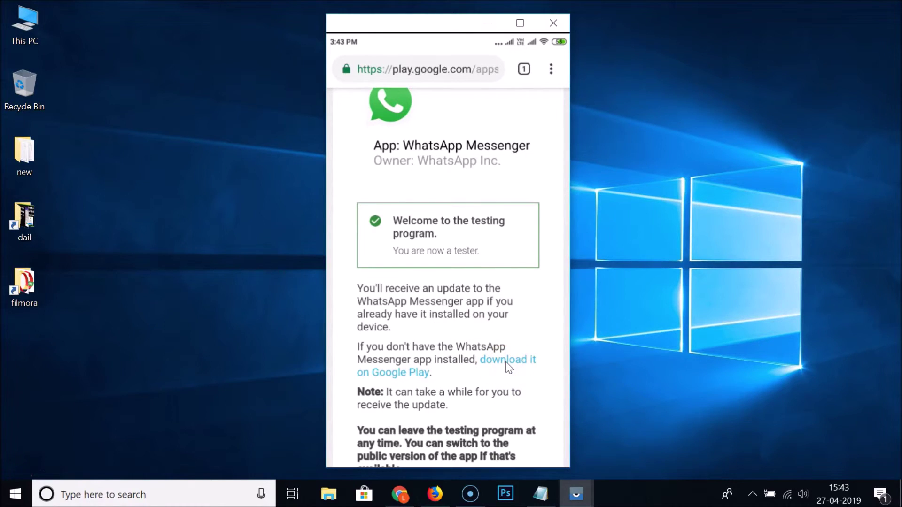
- Follow the Google Play link to WhatsApp Messenger (Beta) and tap UPDATE to install it
click(508, 368)
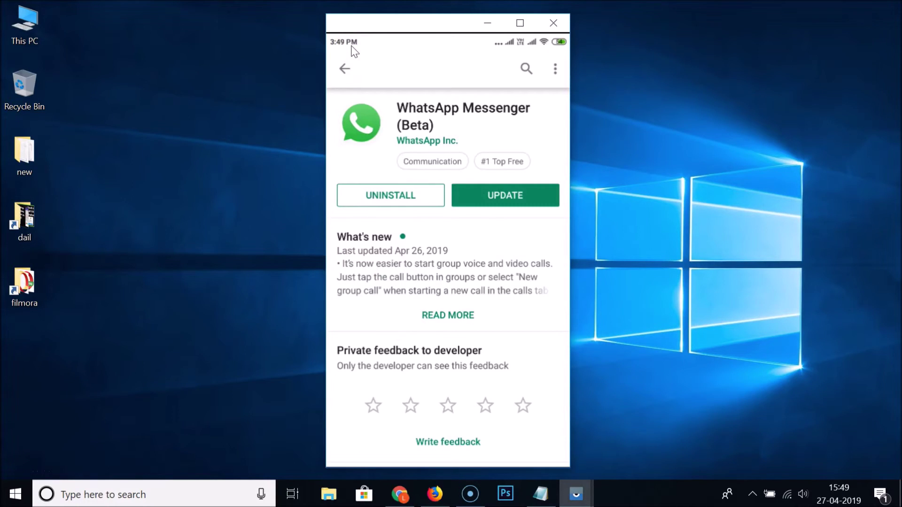
click(501, 202)
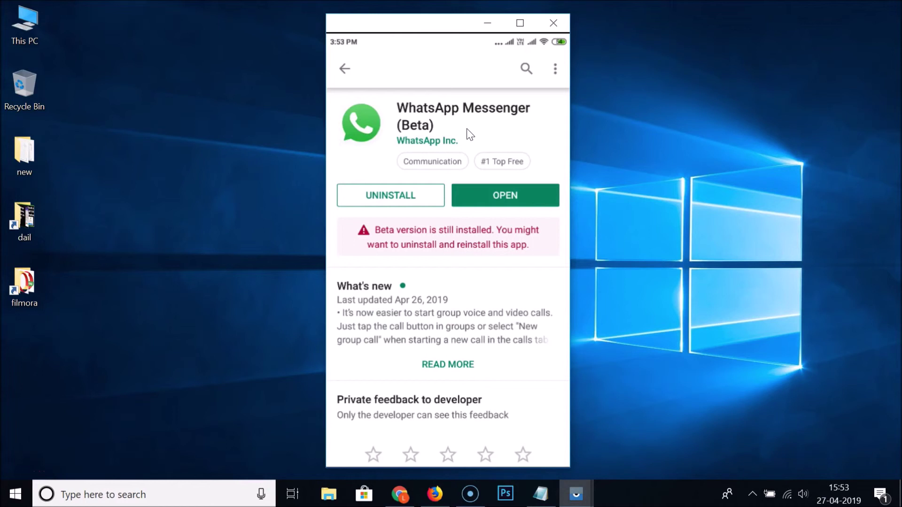
- Reopen Chrome on the testing page, briefly check the Notepad notes, and scroll the confirmation
click(493, 231)
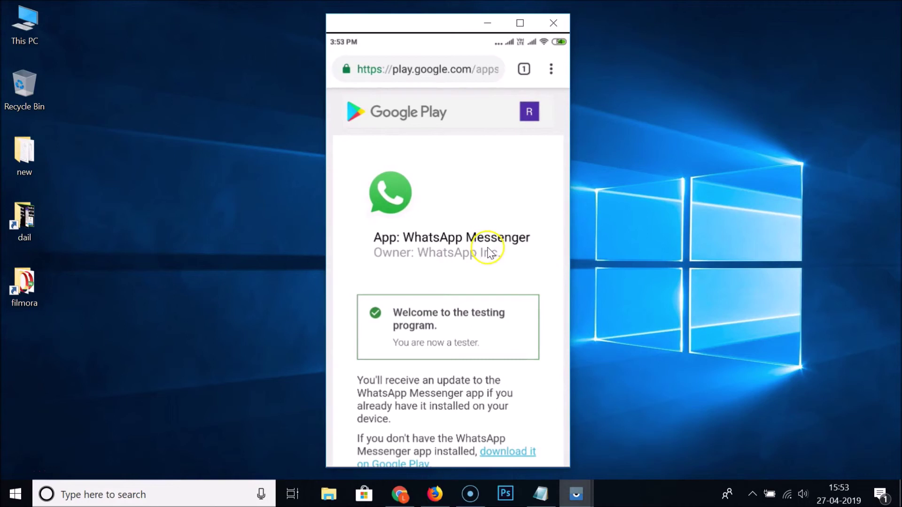
click(539, 493)
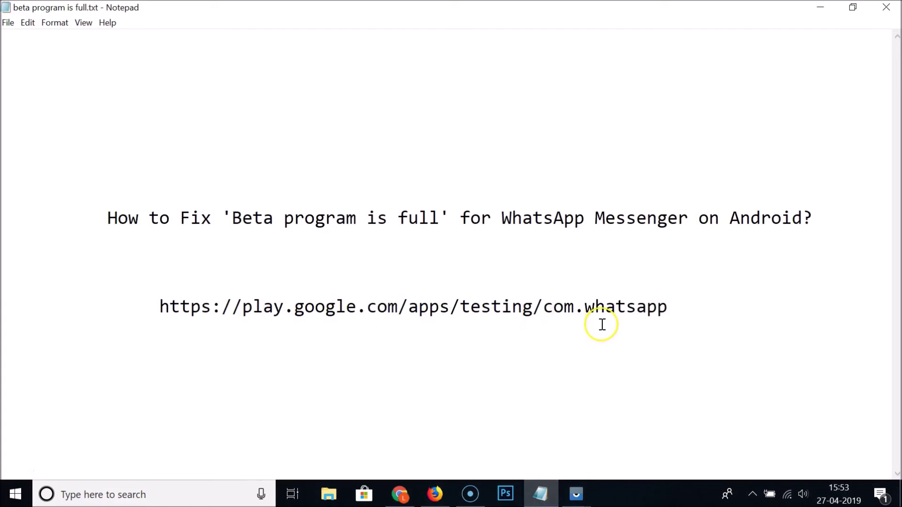
click(818, 8)
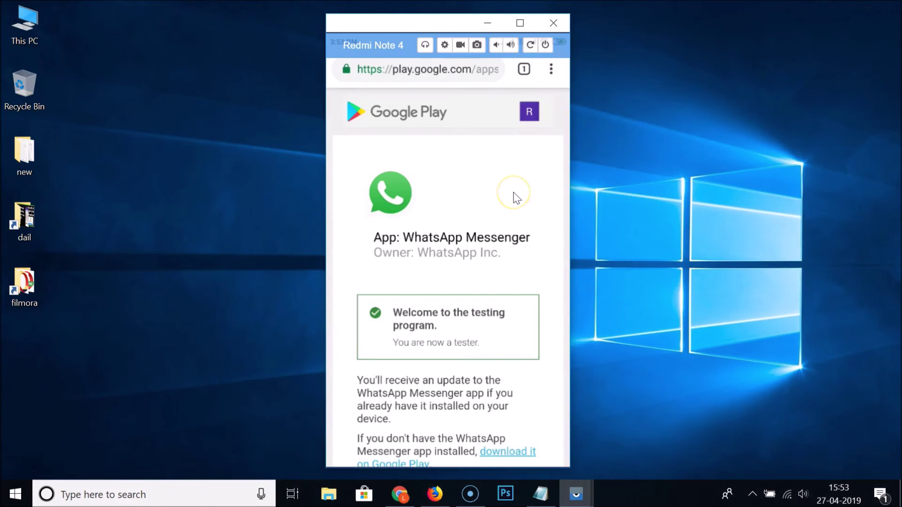
scroll(517, 197, down, 6)
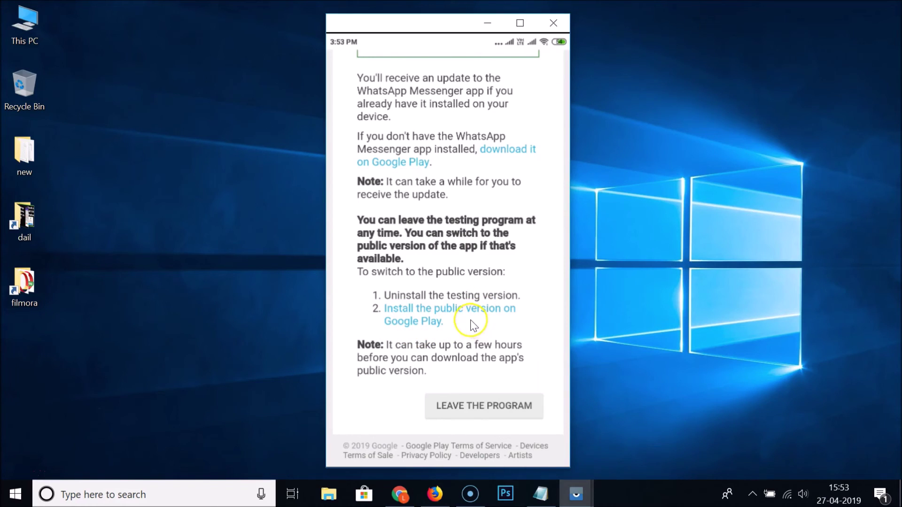
- Switch to Notepad's 'beta program is full.txt' showing the com.whatsapp testing link
click(540, 493)
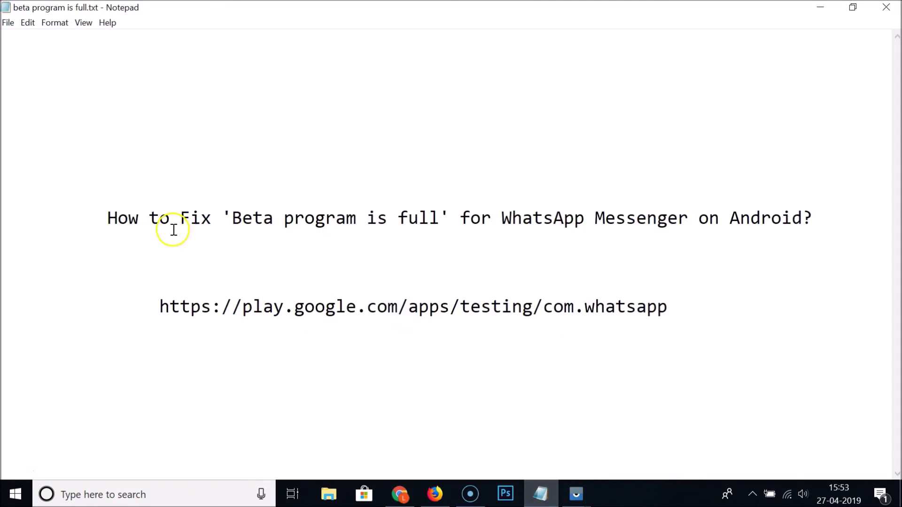